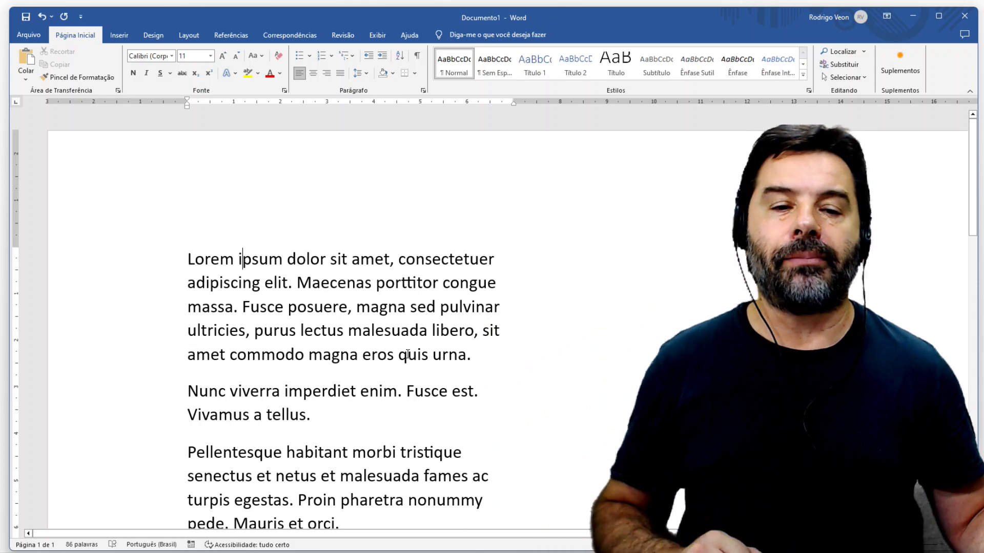
- Make the opening word "Lorem" bold, italic and underlined with font size 20
scroll(412, 322, down, 1)
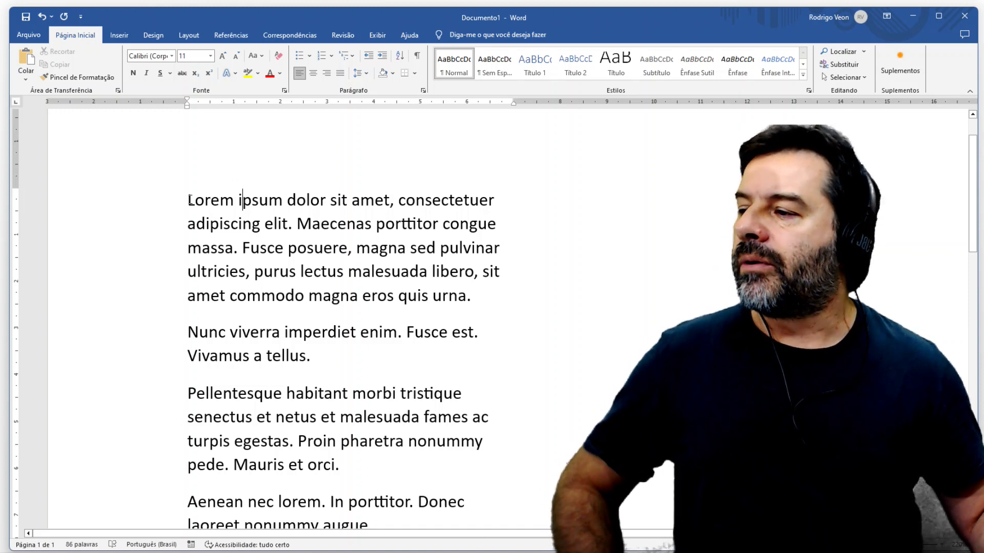
drag(187, 200, 235, 198)
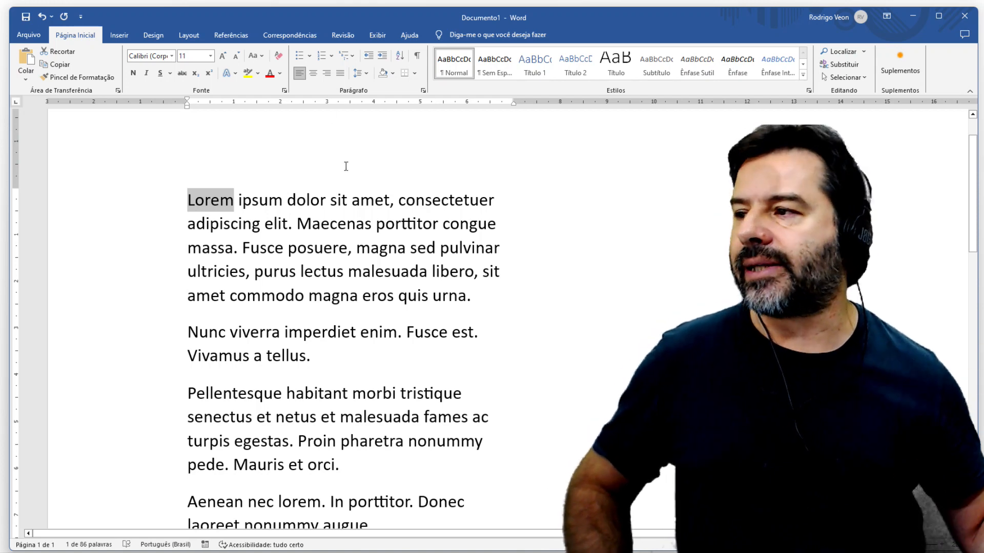
click(133, 75)
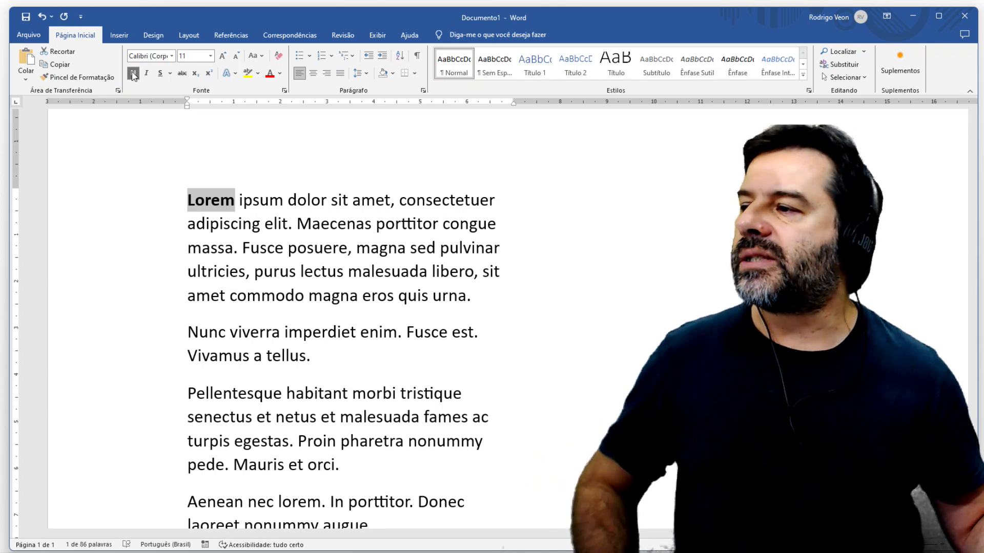
click(211, 56)
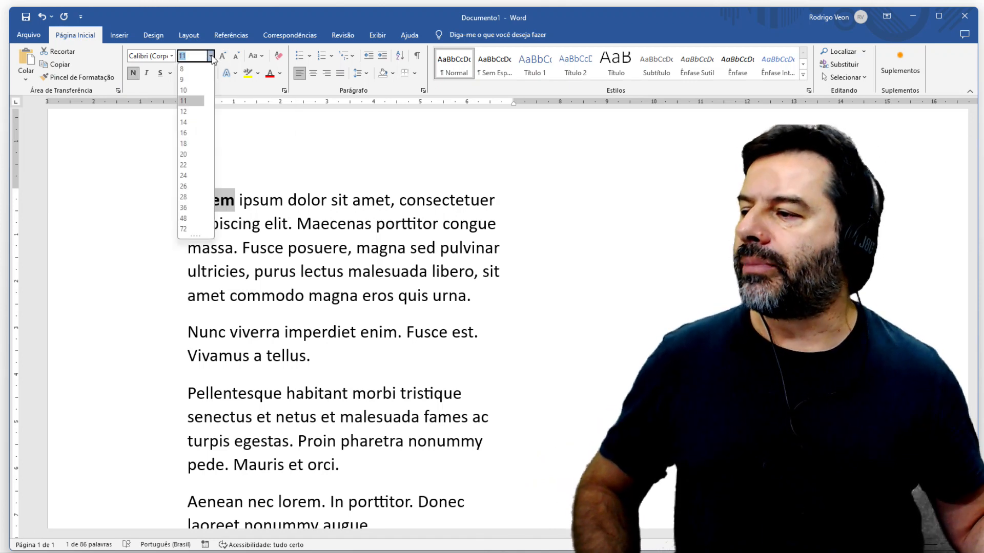
click(189, 155)
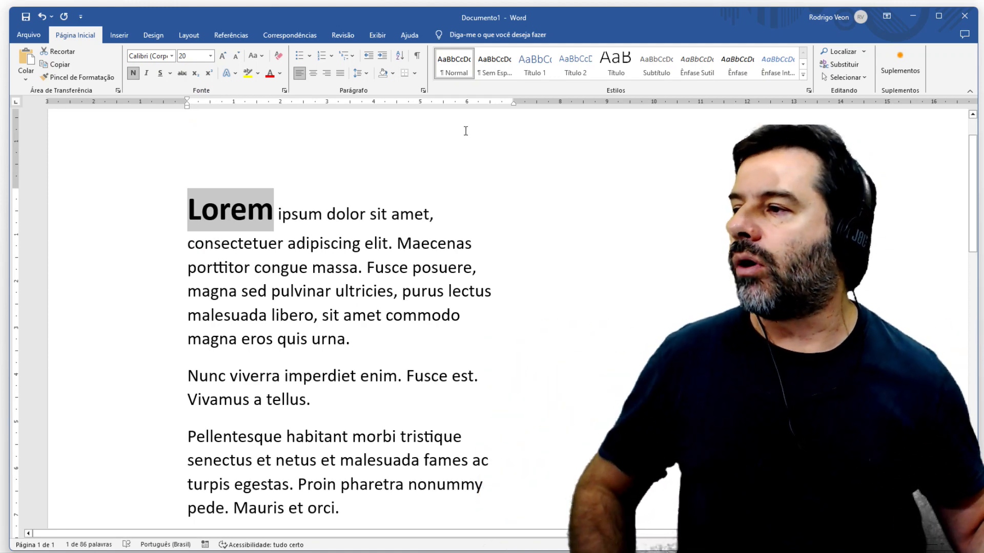
click(146, 76)
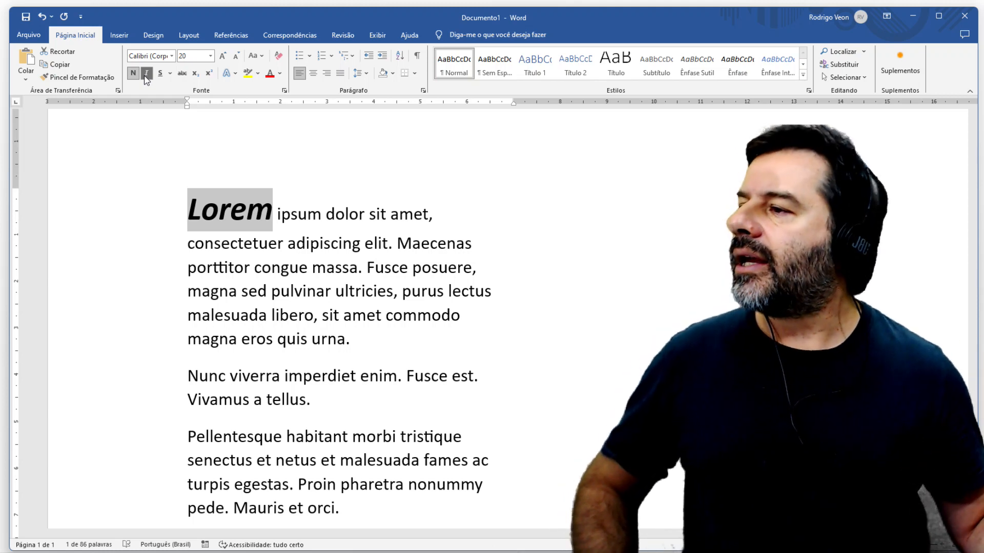
click(161, 76)
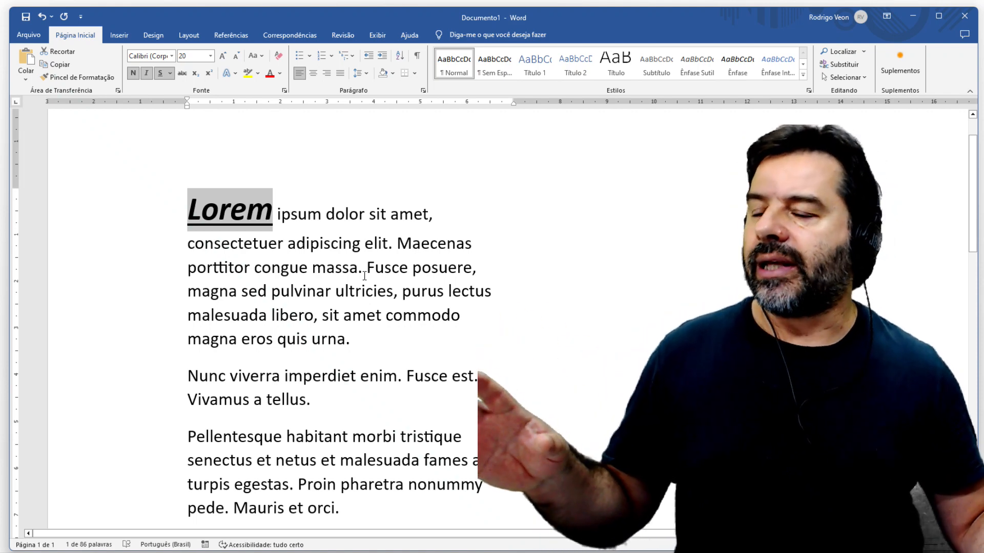
click(364, 277)
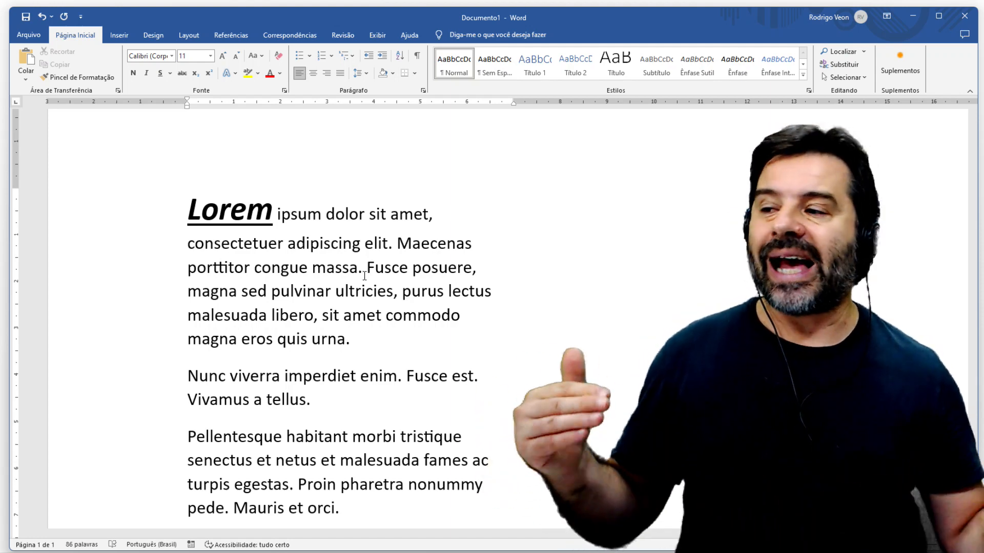
drag(193, 202, 281, 211)
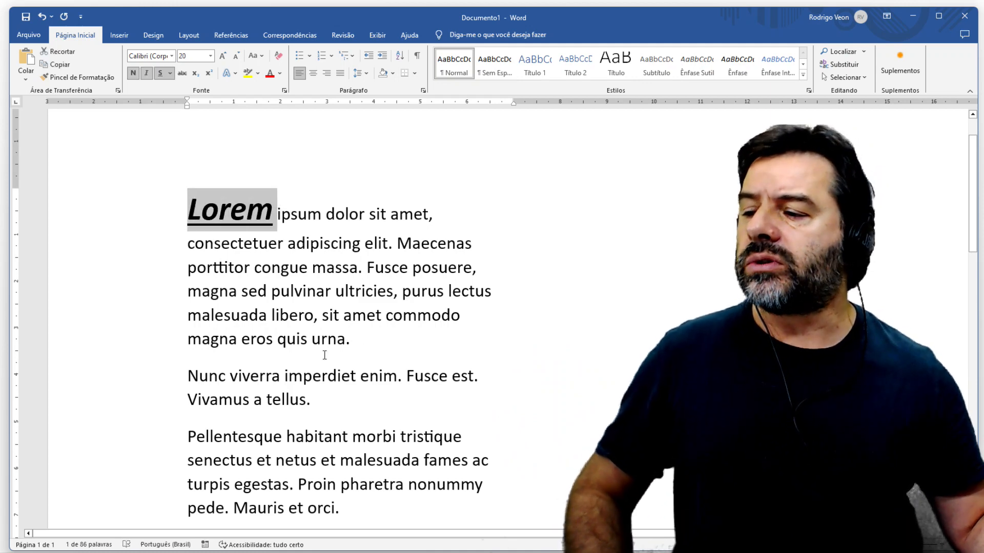
click(341, 307)
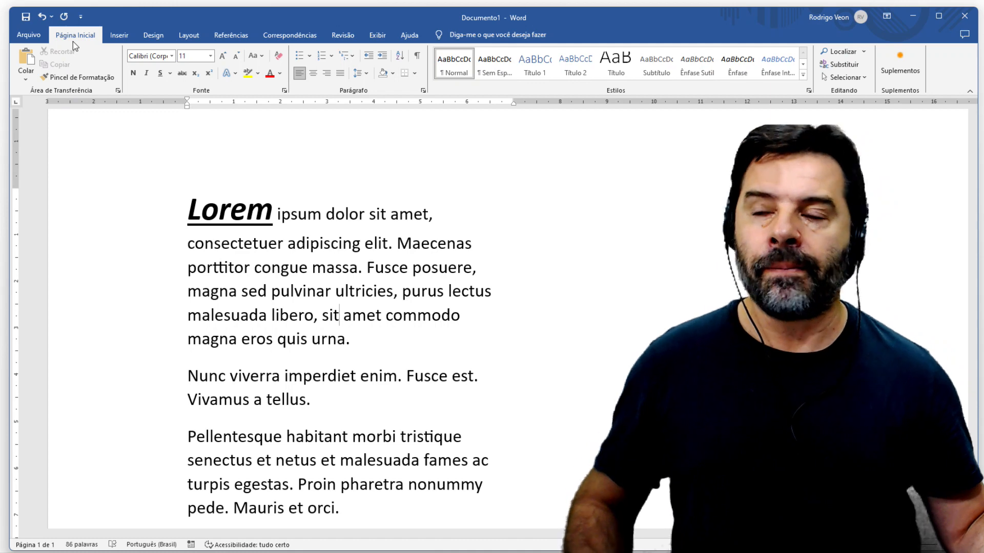
- Copy the formatting of "Lorem" to the word "libero" in the first paragraph with a single use of Format Painter
drag(187, 207, 274, 210)
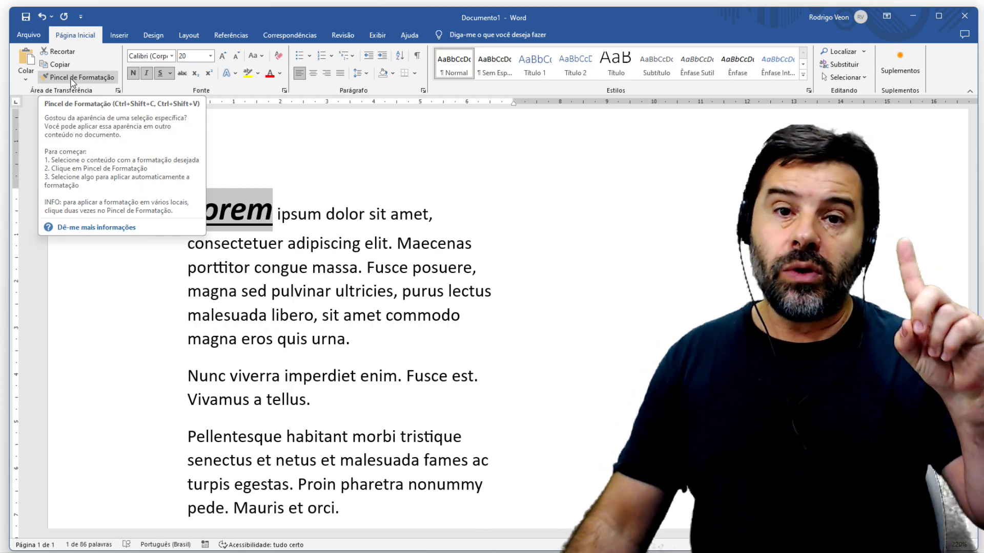
click(72, 82)
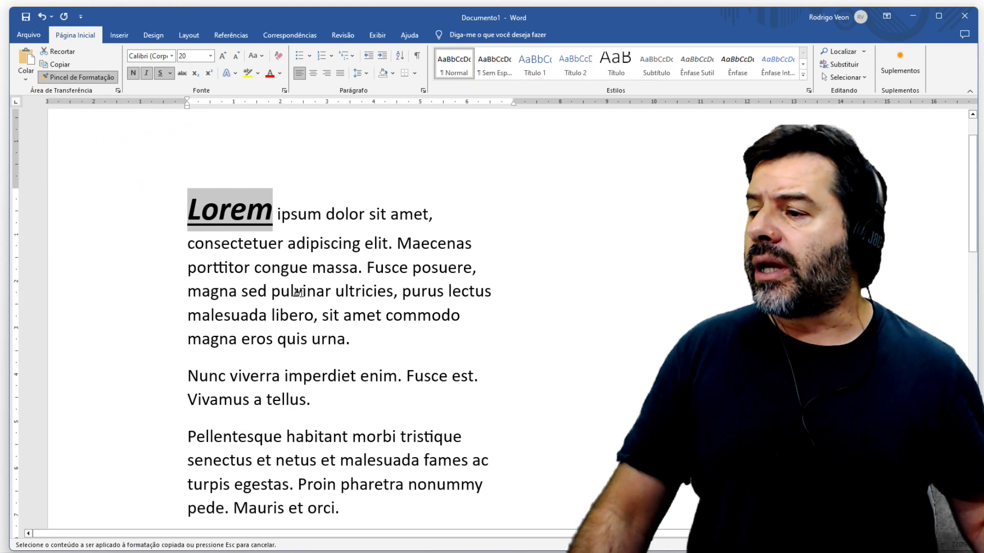
click(294, 317)
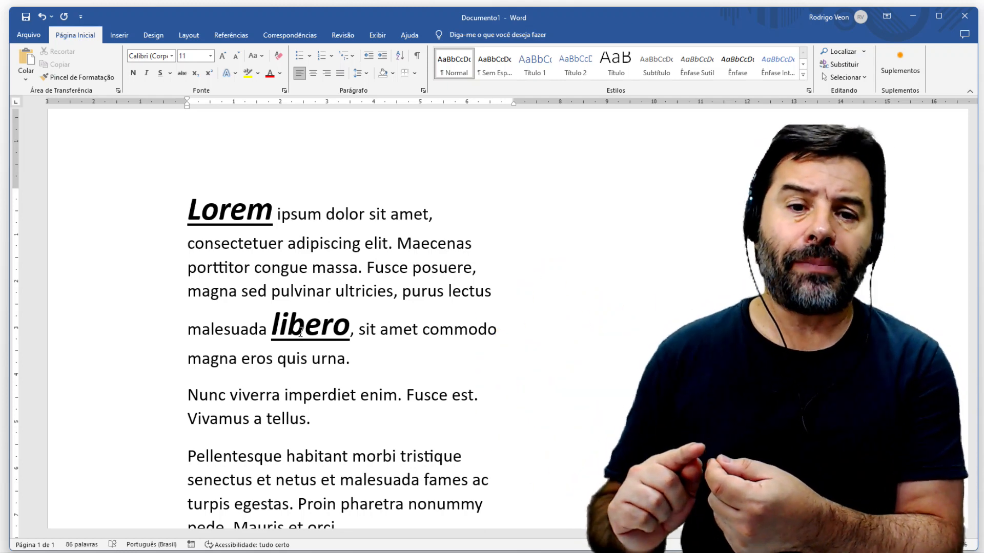
click(404, 285)
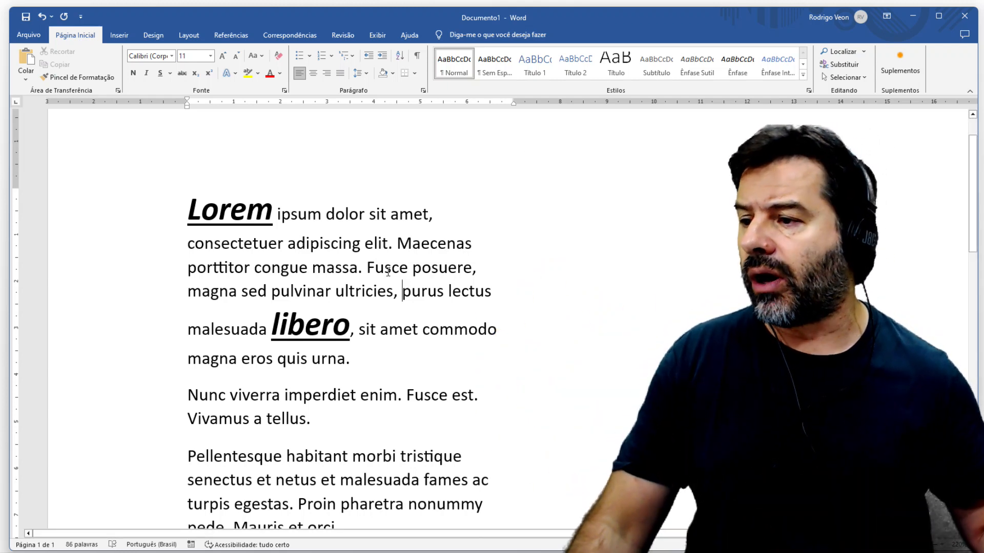
click(386, 266)
click(334, 270)
click(252, 270)
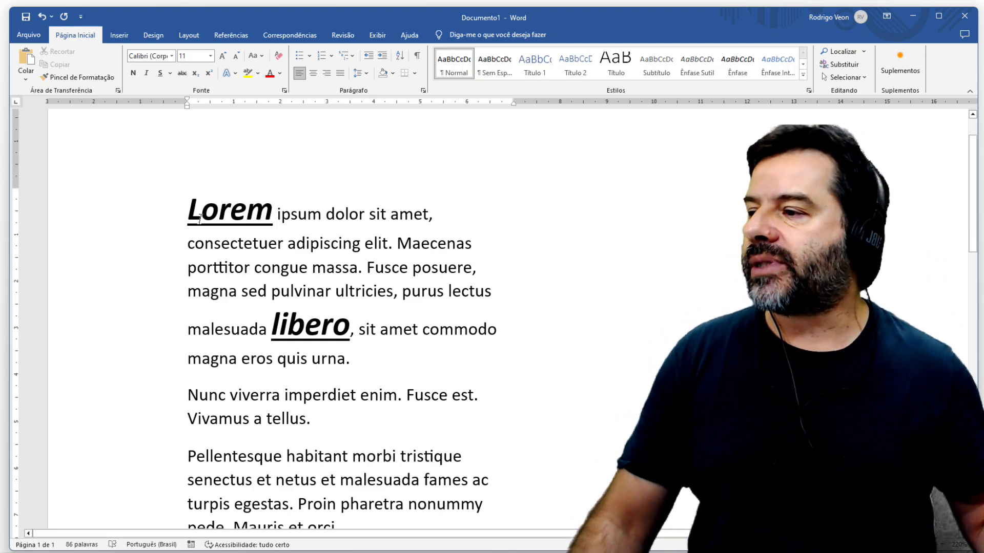
- Lock Format Painter on the "Lorem" formatting, apply it to massa, viverra, the second paragraph's Fusce, malesuada, turpis and Mauris, and turn it off
drag(188, 210, 275, 215)
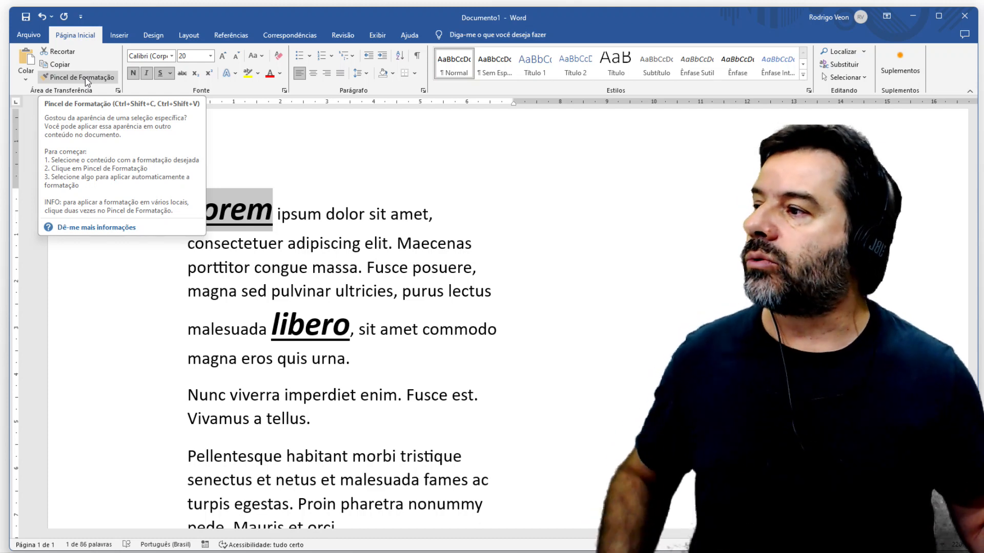
click(86, 82)
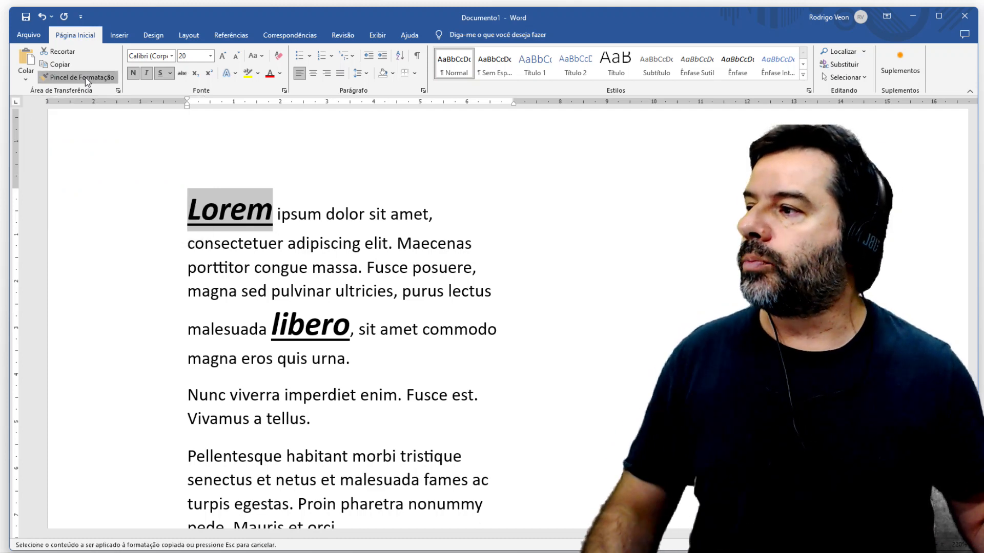
click(333, 264)
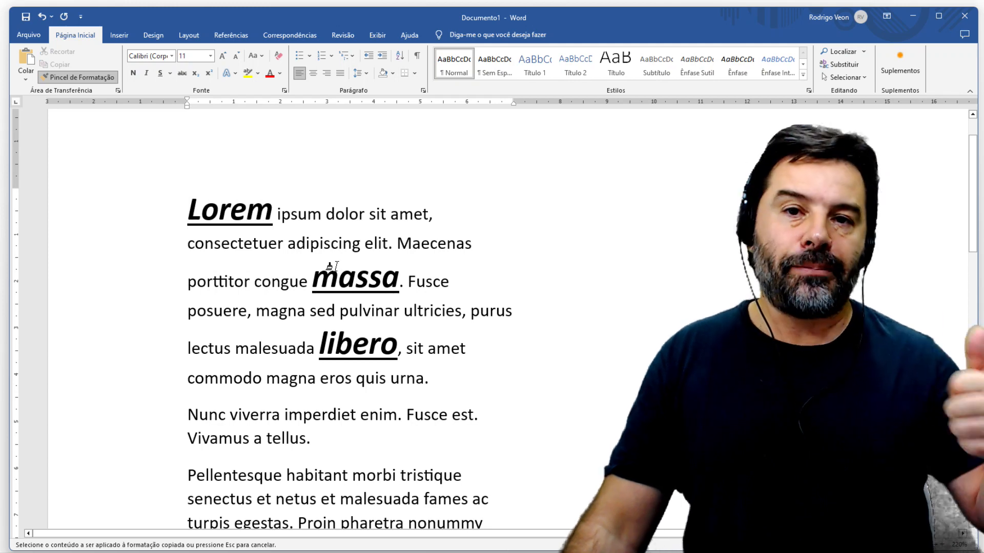
click(244, 418)
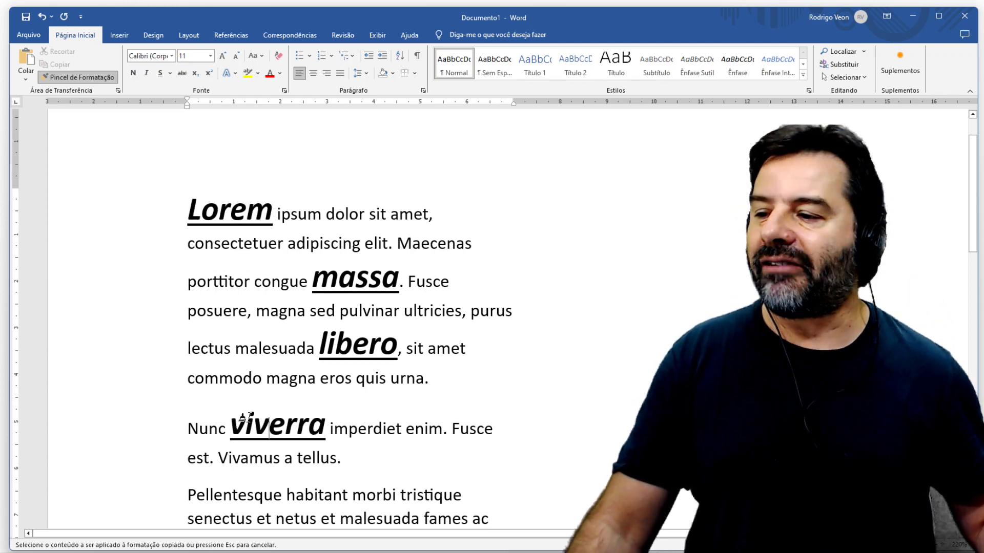
click(464, 429)
scroll(464, 428, down, 5)
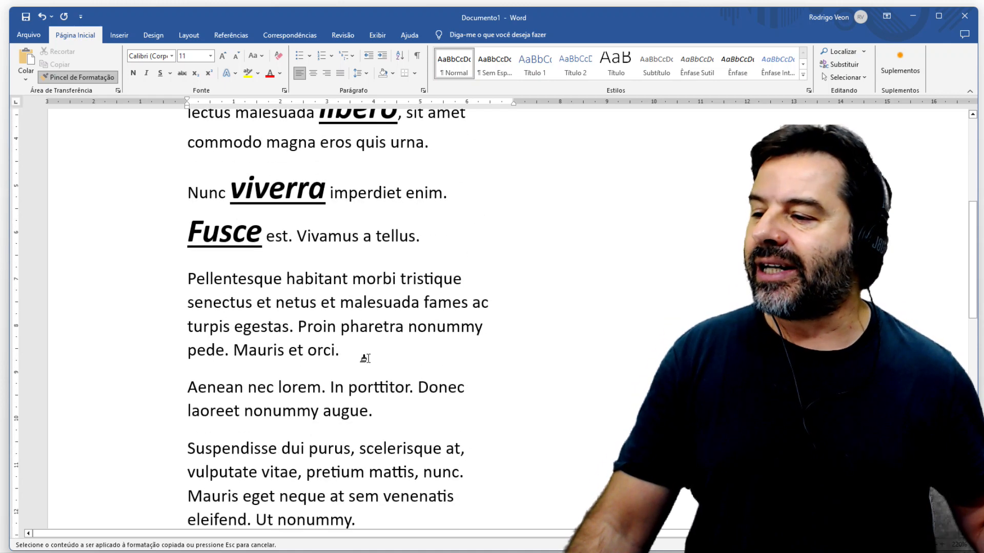
click(382, 302)
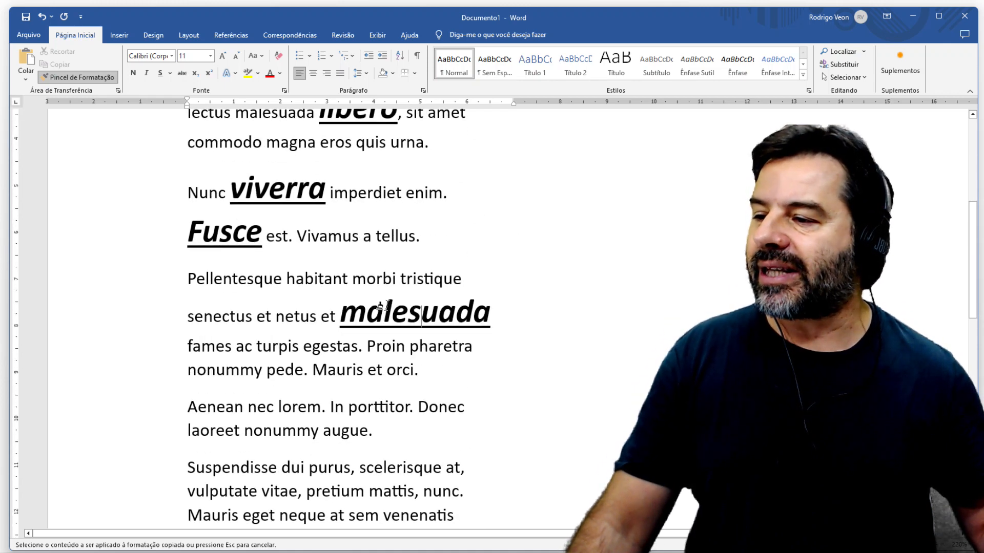
click(264, 346)
click(331, 396)
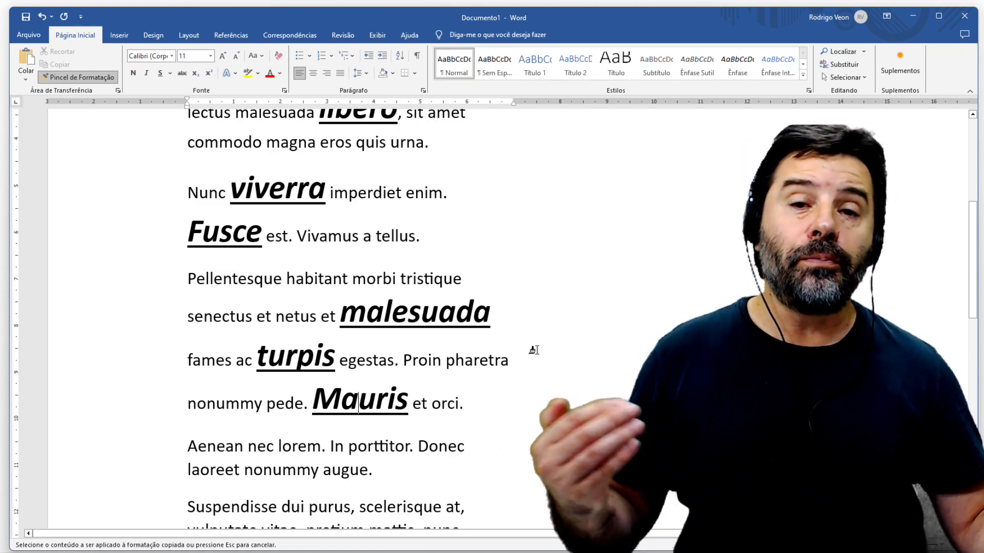
scroll(533, 350, up, 5)
scroll(533, 350, down, 5)
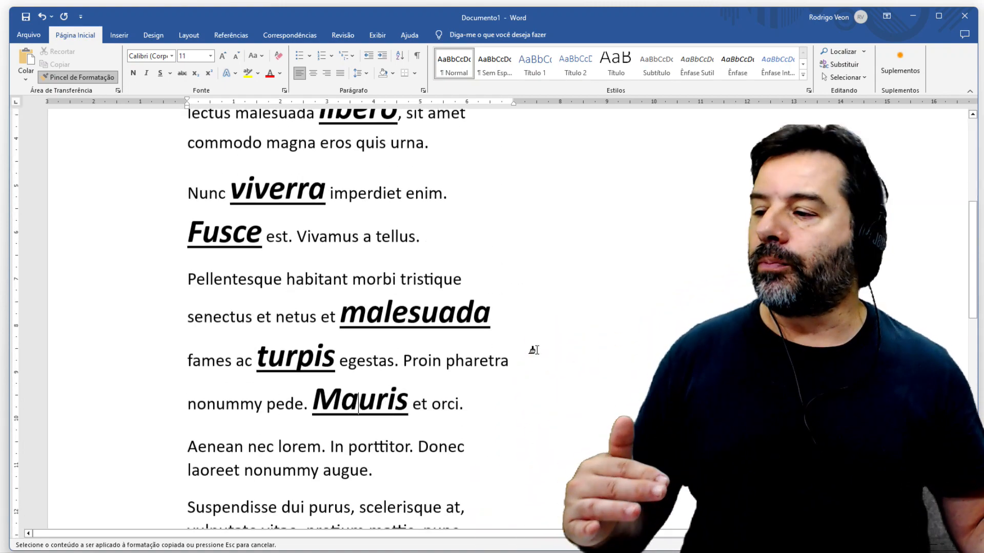
scroll(533, 350, up, 4)
scroll(534, 350, up, 1)
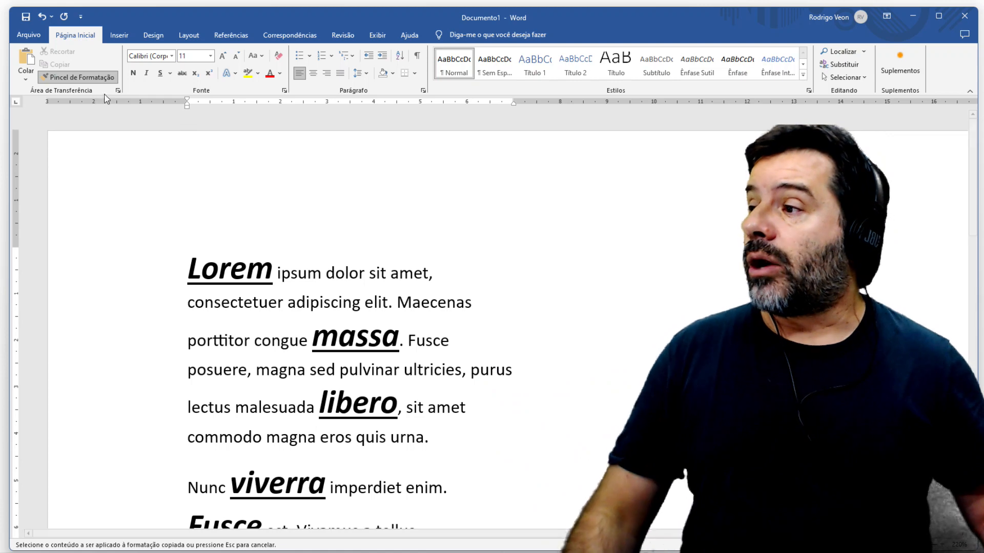
click(74, 82)
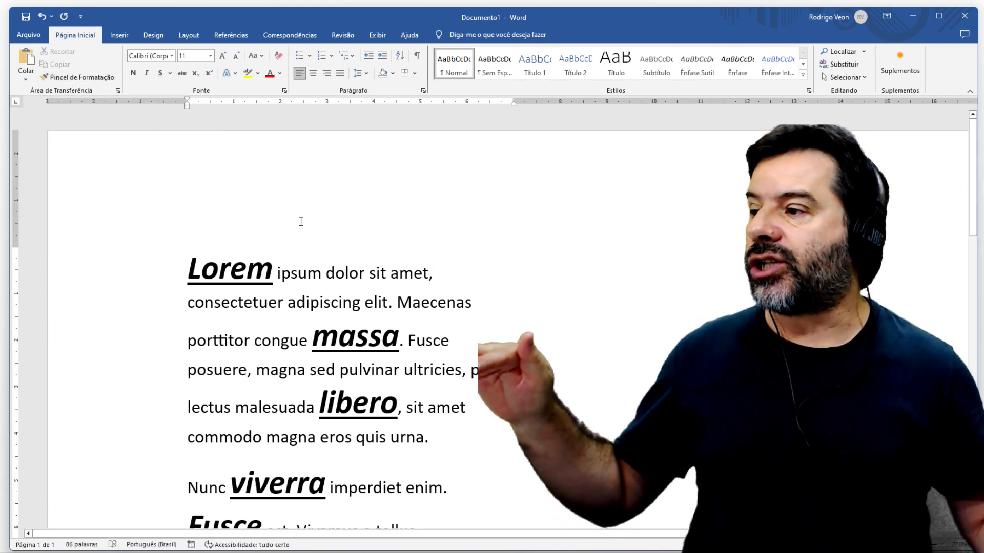
click(326, 271)
scroll(331, 262, down, 3)
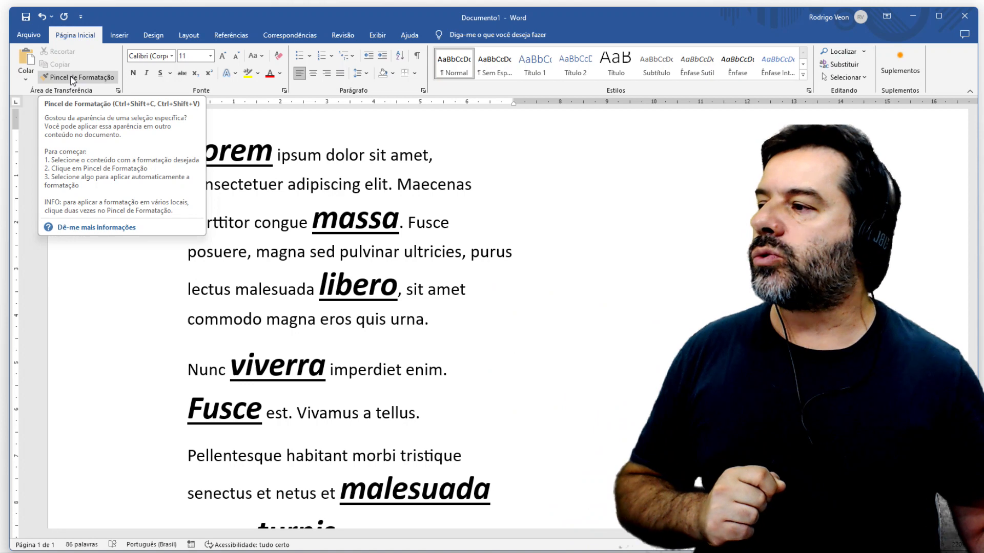
click(74, 78)
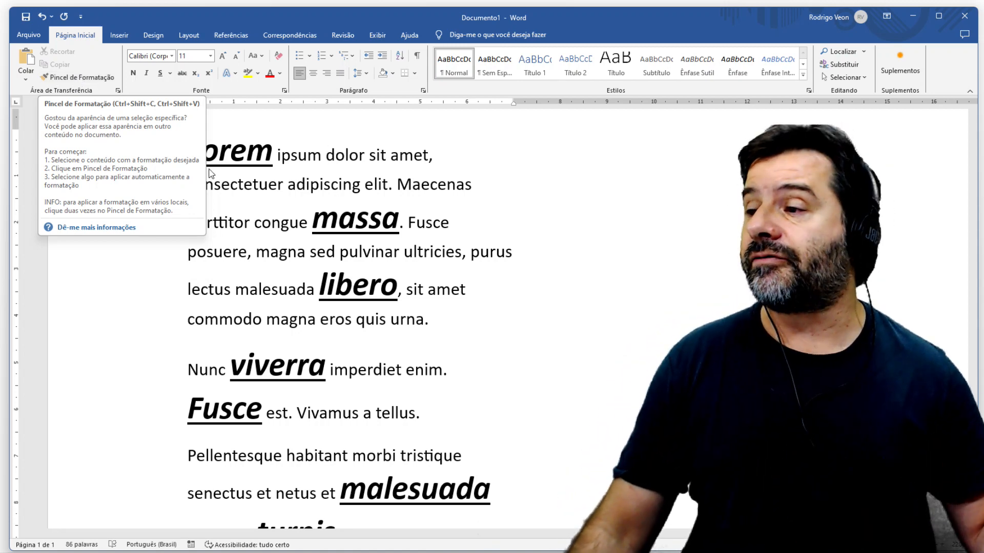
- Copy only the formatting of "Lorem" and paste it onto "magna" before "eros" in the first paragraph, without using the Format Painter brush
drag(187, 154, 274, 155)
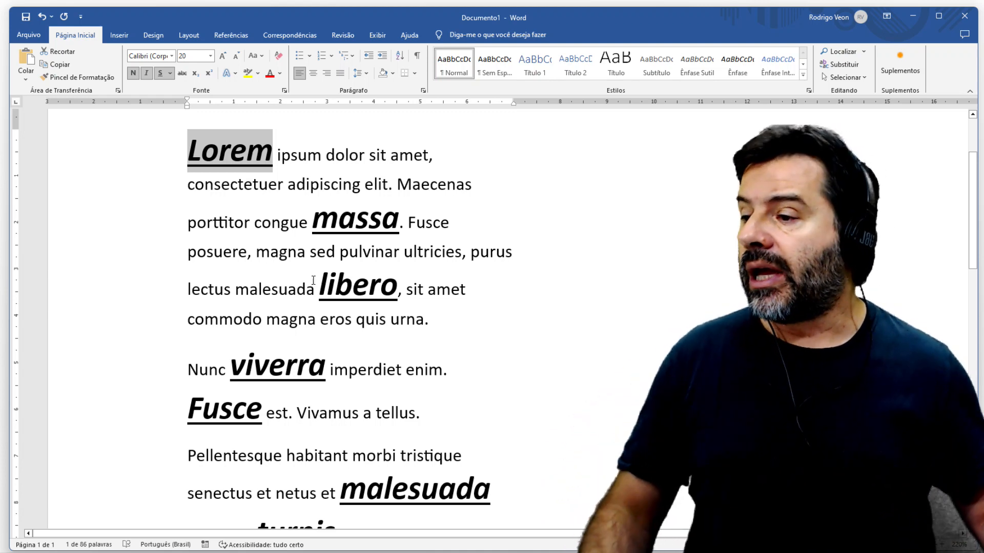
drag(266, 318, 316, 320)
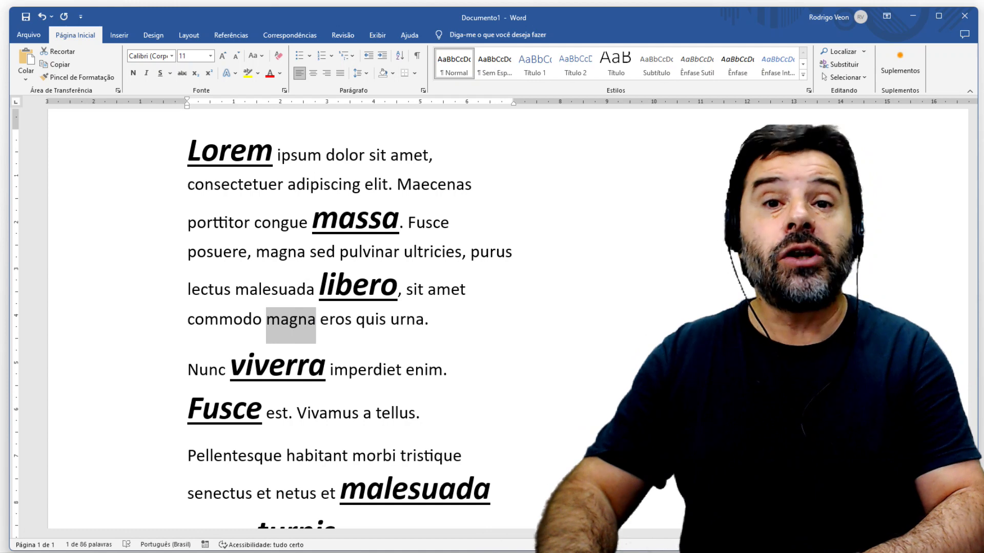
key(ctrl+shift+v)
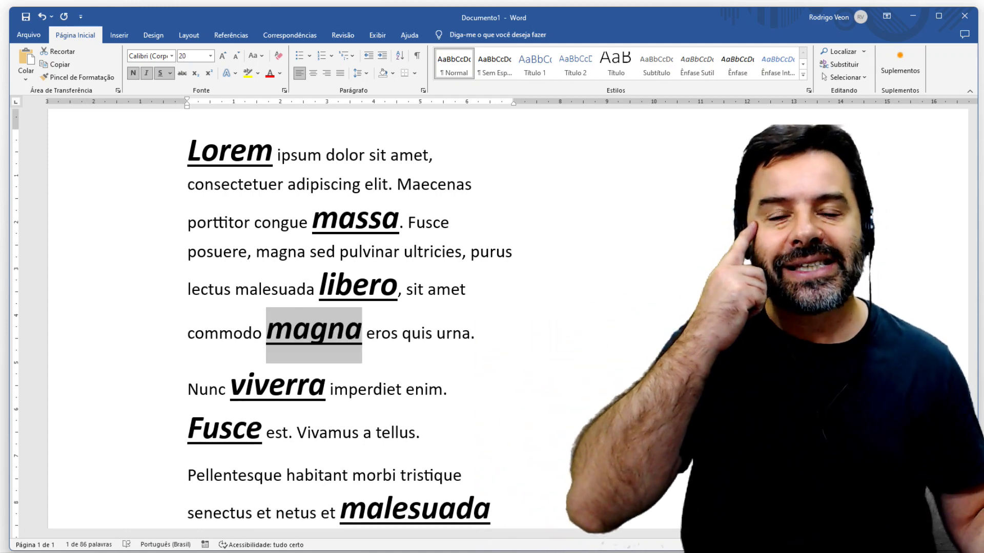
click(253, 235)
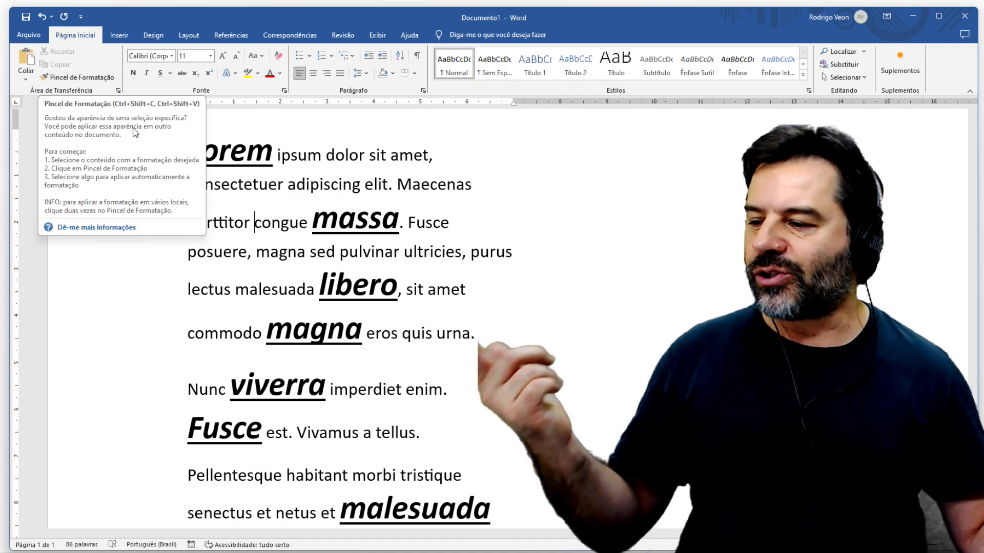
click(486, 270)
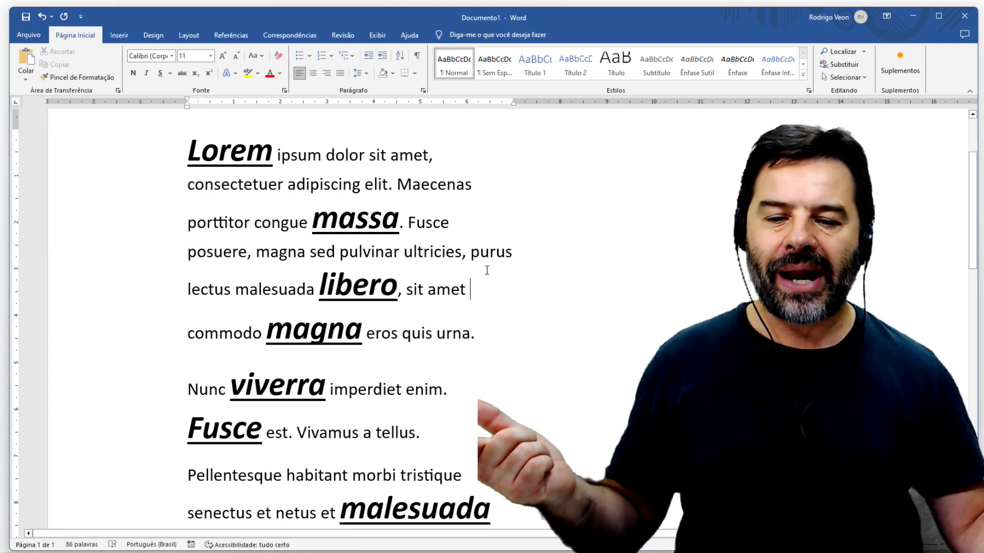